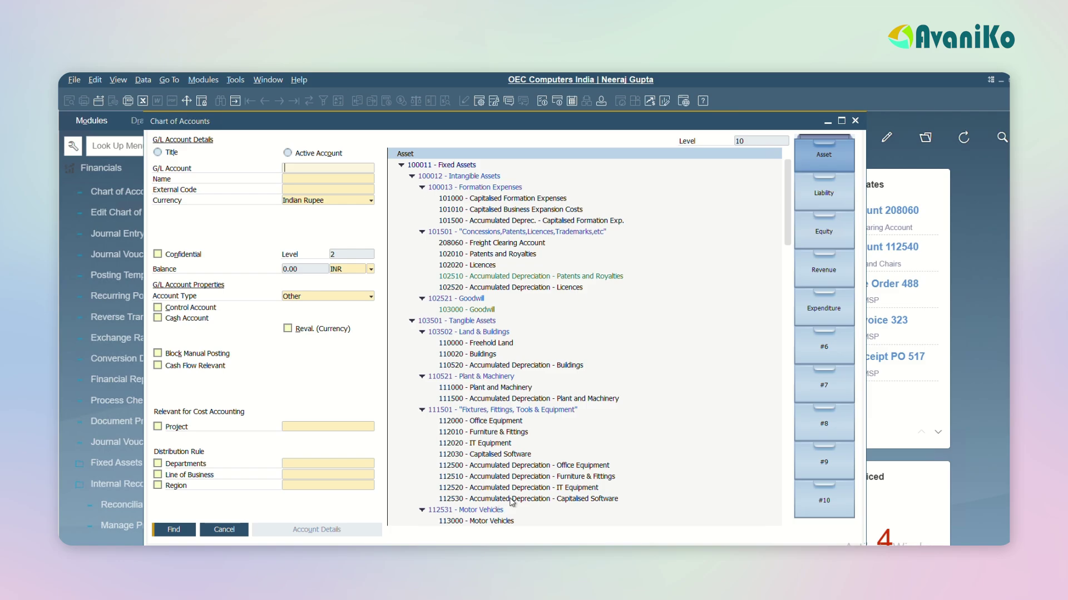
Maximise the Chart of Accounts window and start a new active account alongside 112530 Accumulated Depreciation - Capitalised Software.
left_click(840, 123)
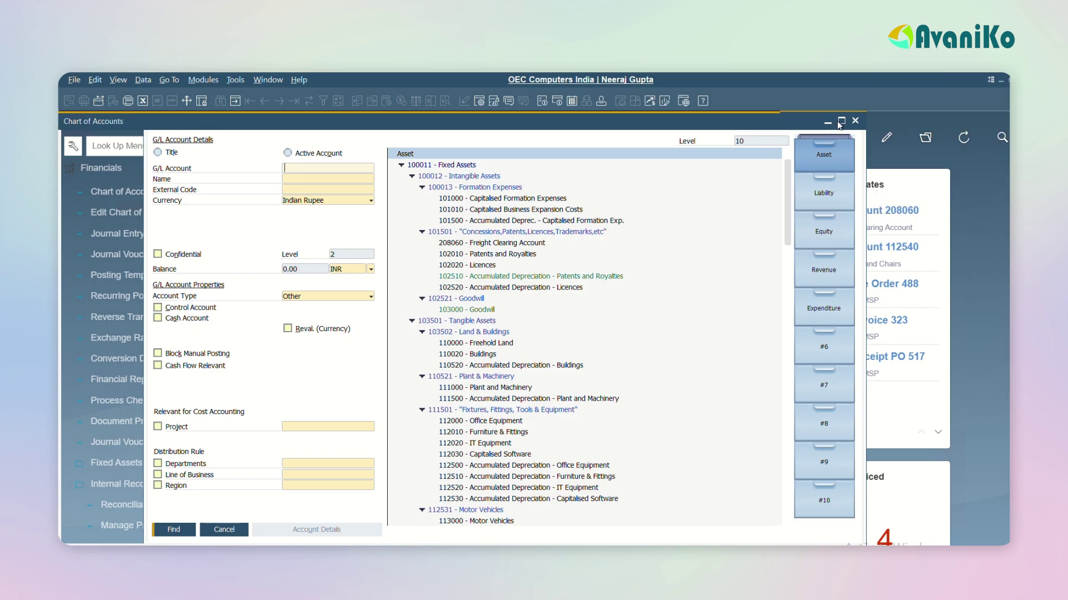
left_click(840, 123)
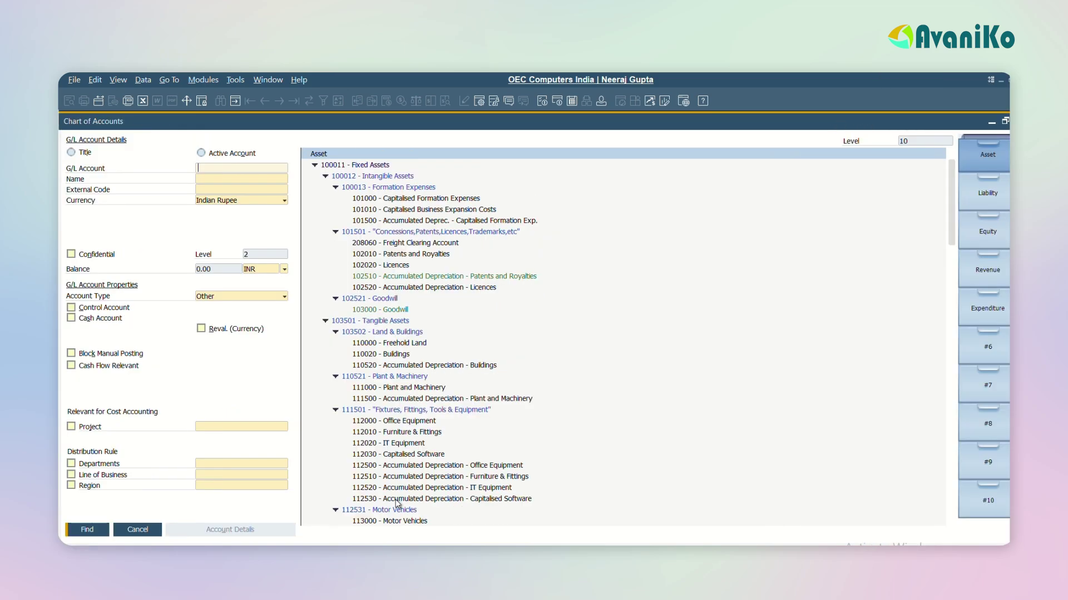
left_click(396, 500)
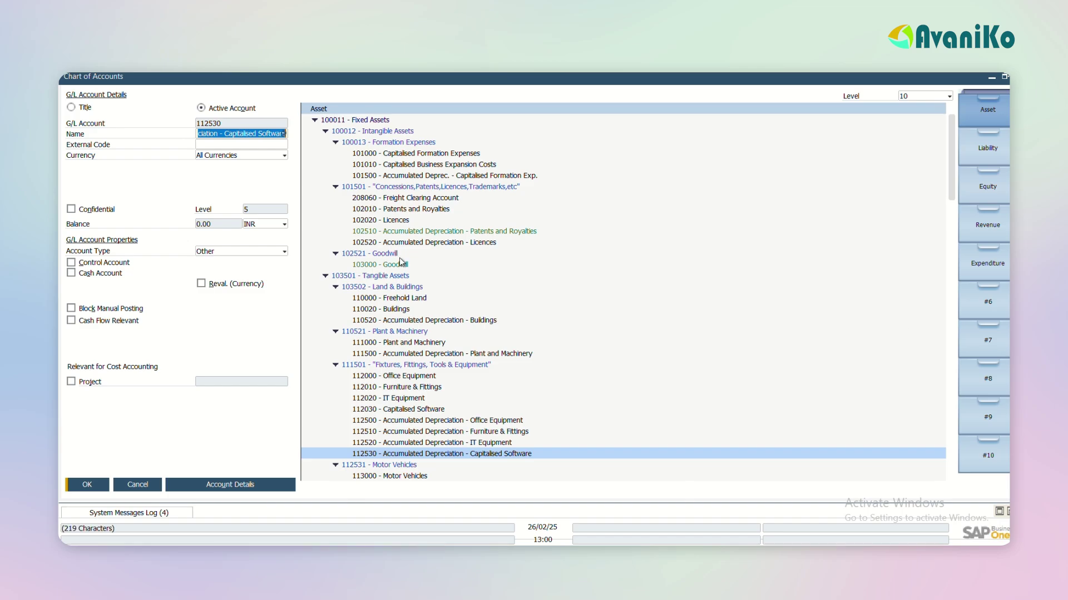
key("ctrl+a")
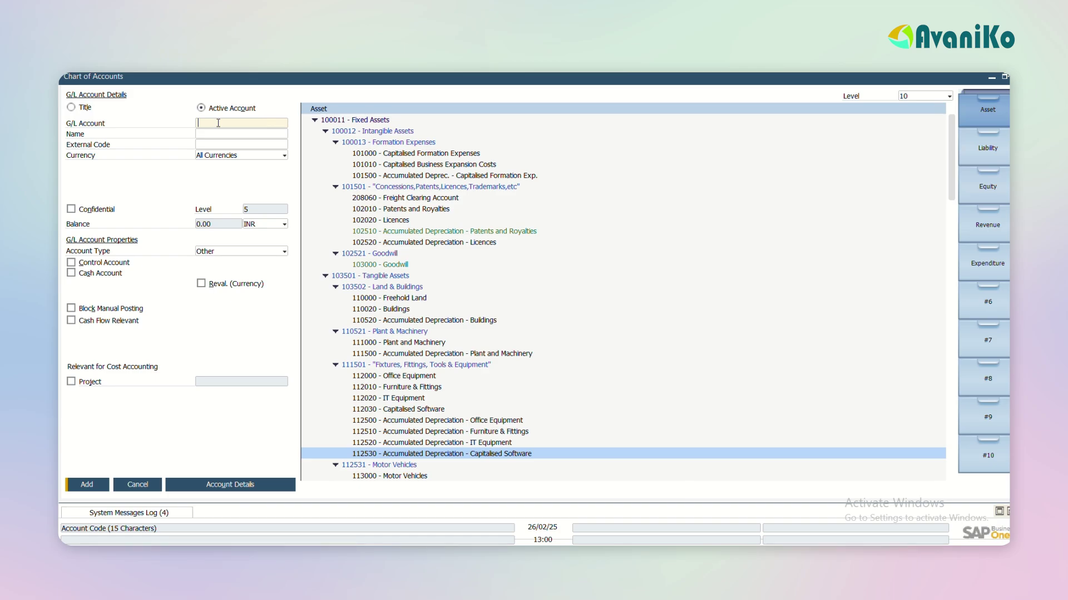
Enter G/L account code 112550 and the name Tables and Chairs, with Other as the account type.
type("112550")
key("Tab")
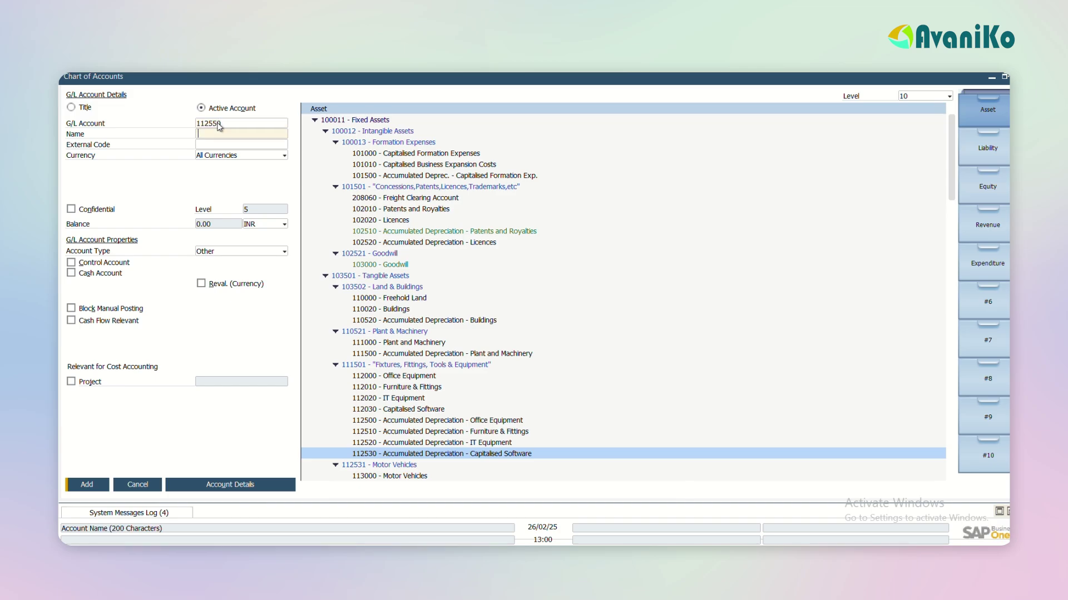
type("Tables and Chairs")
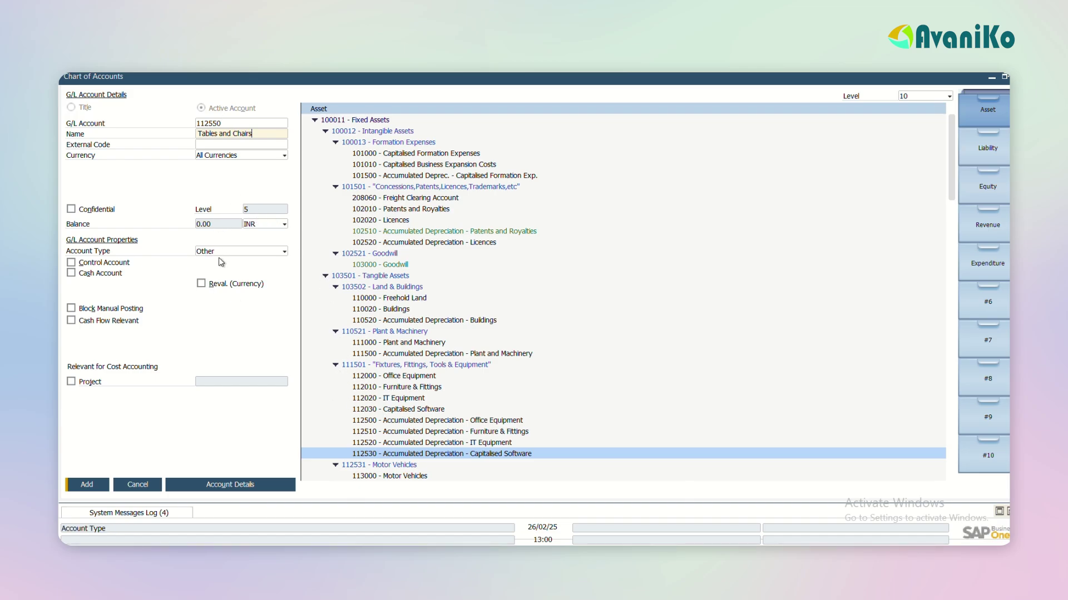
left_click(240, 253)
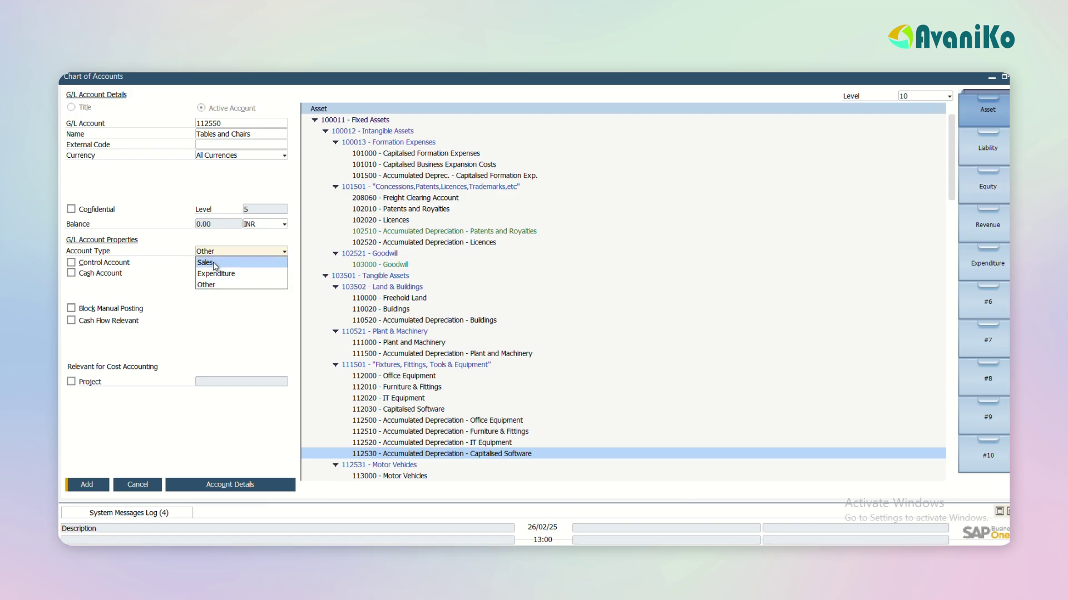
left_click(207, 284)
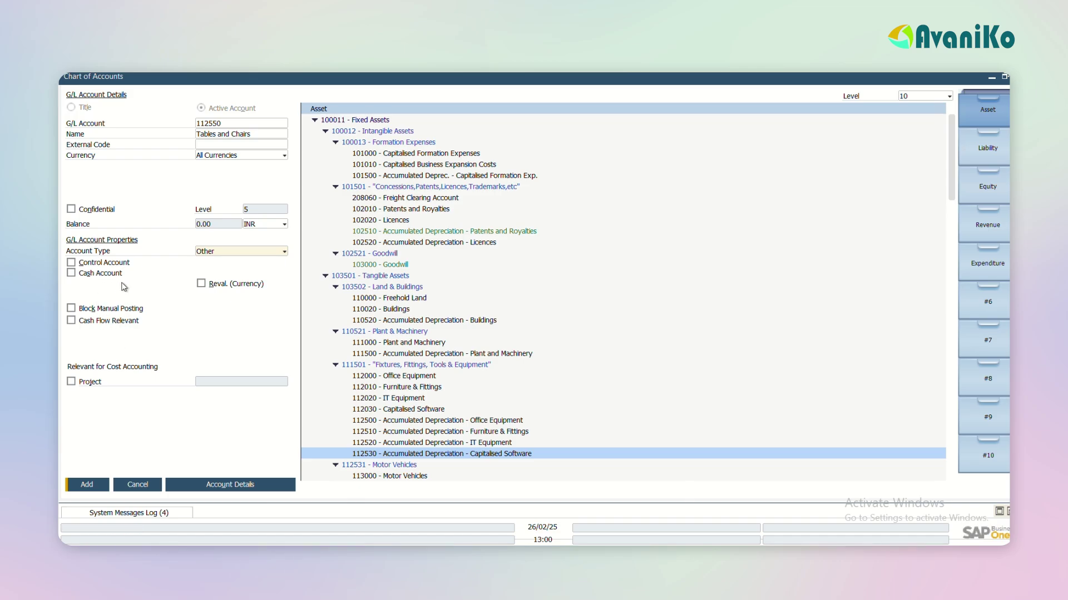
Review the Account Balance Allowed date range in the account details without saving changes, and add the Tables and Chairs account.
left_click(229, 489)
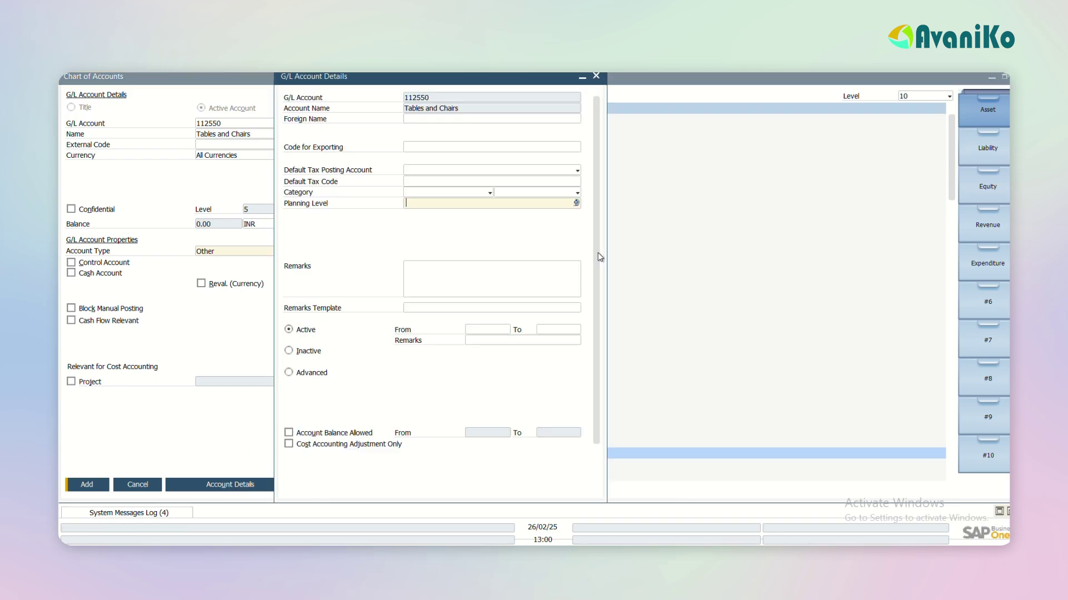
scroll(596, 262, "down", 2)
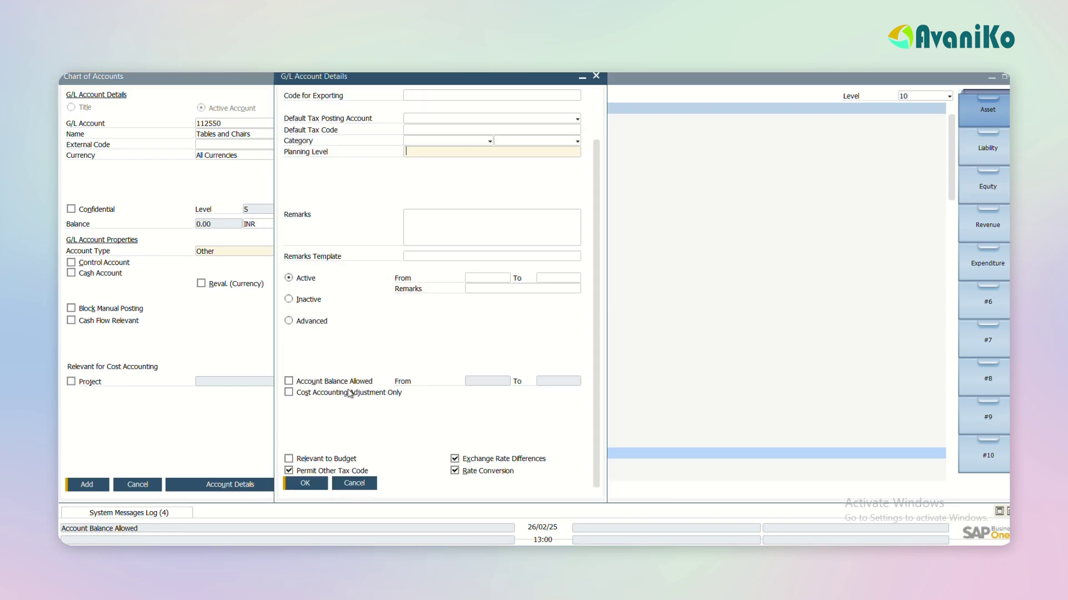
left_click(302, 381)
left_click(481, 384)
left_click(562, 382)
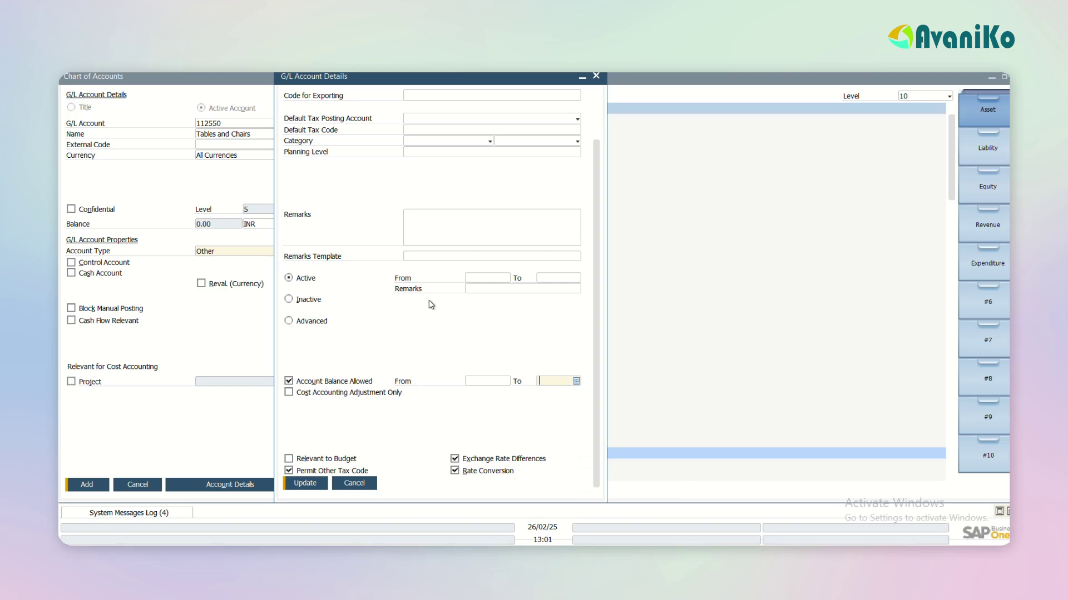
left_click(295, 383)
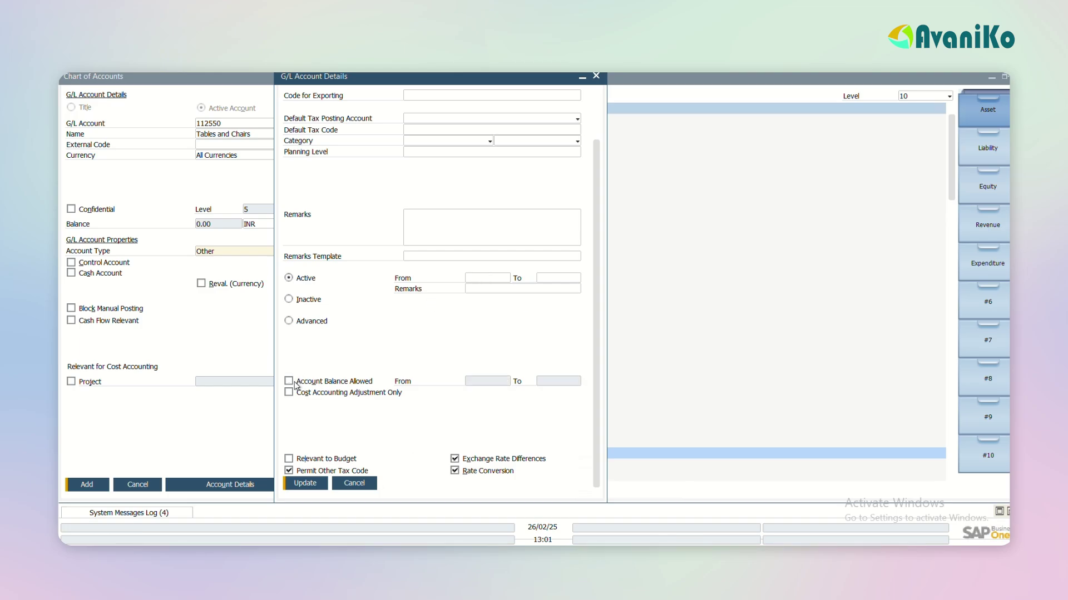
left_click(354, 484)
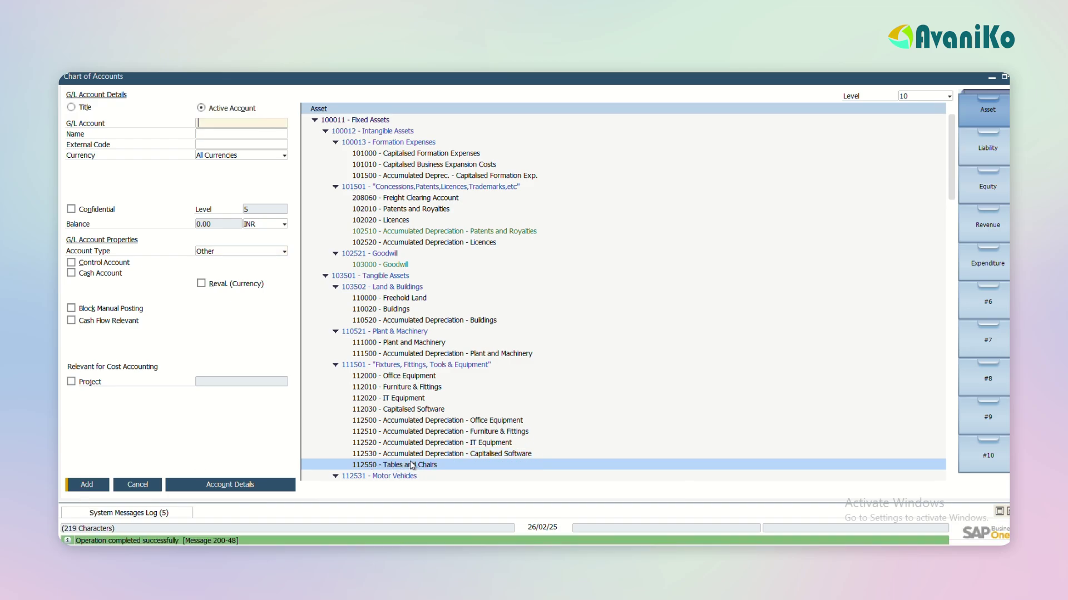
Start a new title account under 103501 Tangible Assets, and close the Chart of Accounts without adding it.
left_click(421, 365)
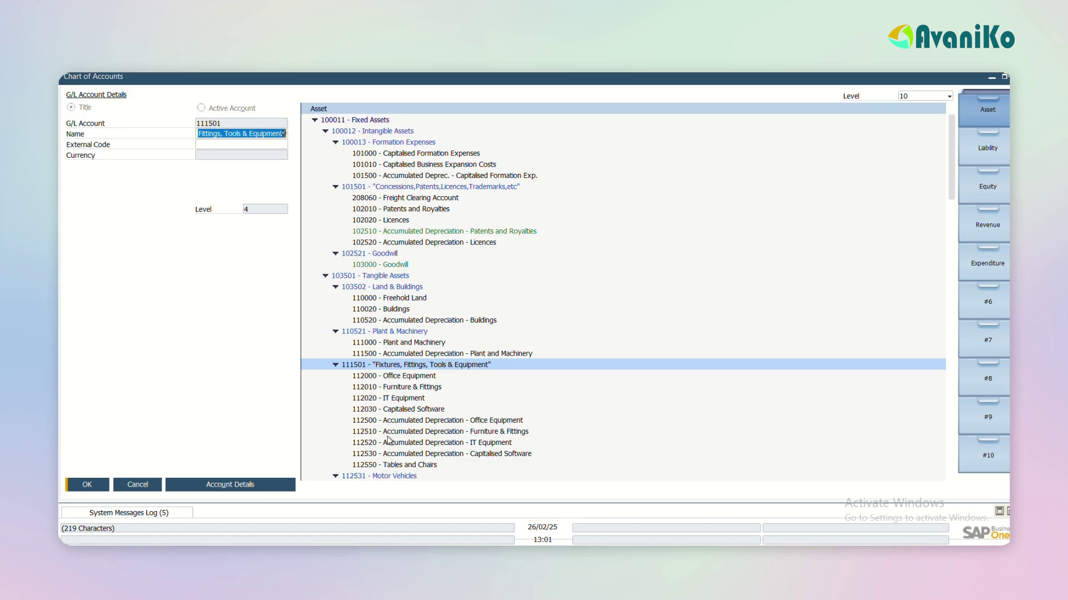
left_click(349, 278)
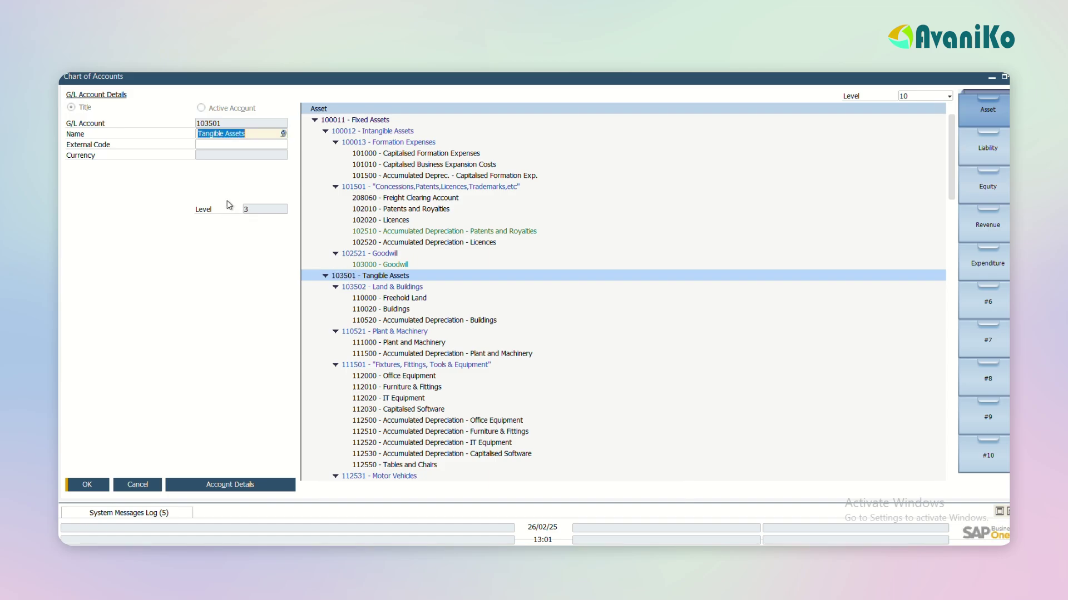
key("ctrl+a")
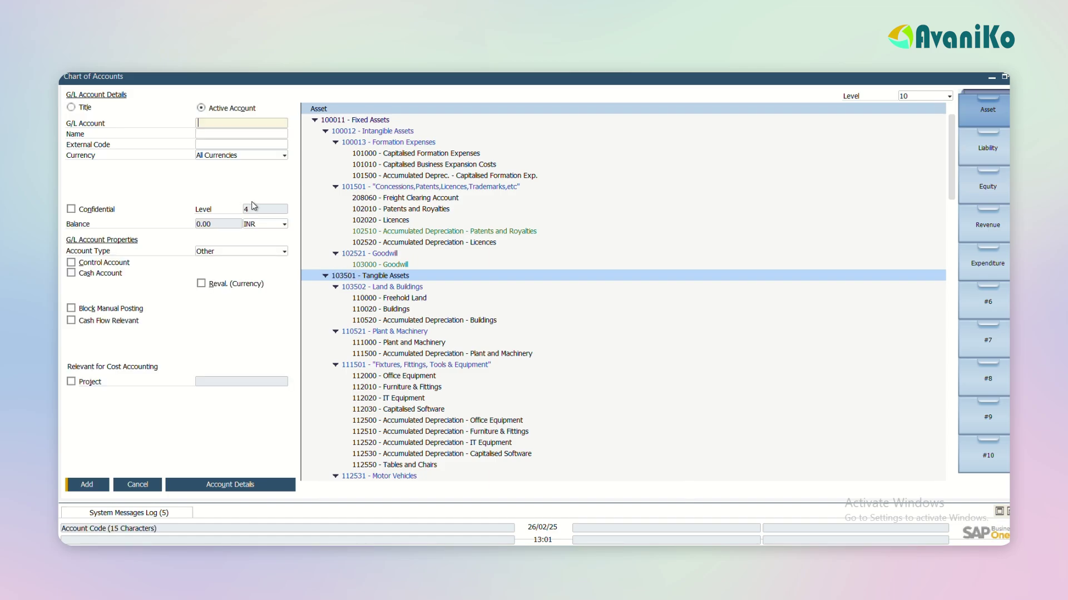
left_click(84, 109)
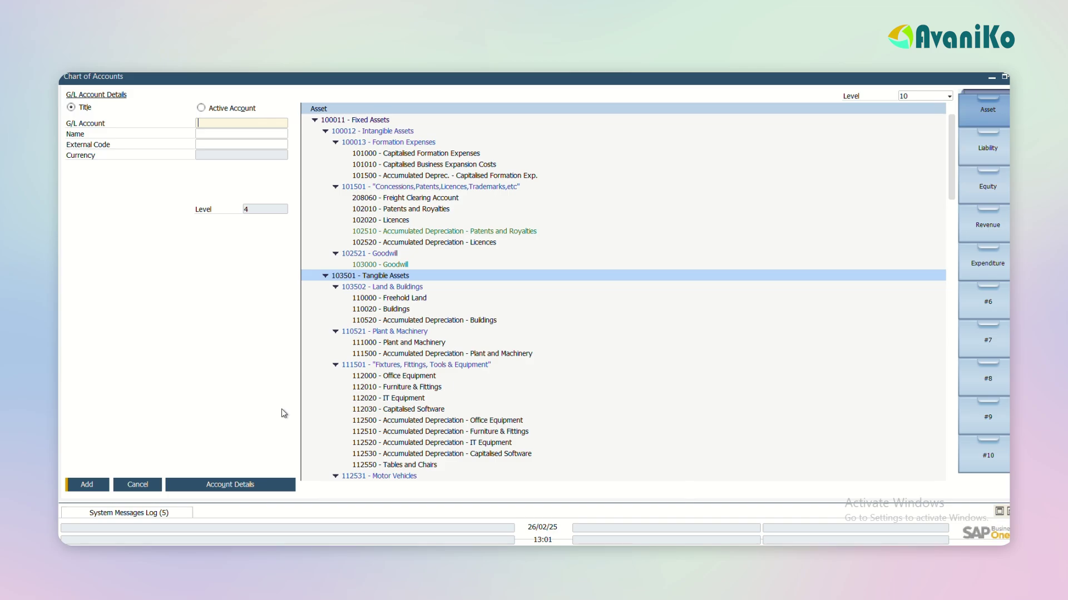
left_click(137, 485)
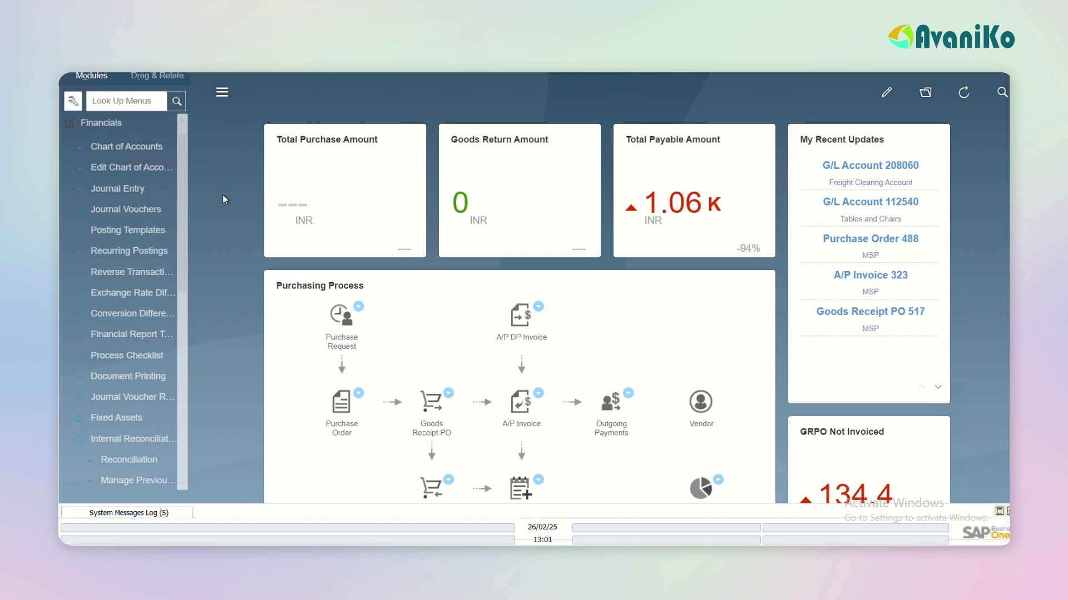
Open Edit Chart of Accounts for the Asset and Liability drawers.
double_click(119, 169)
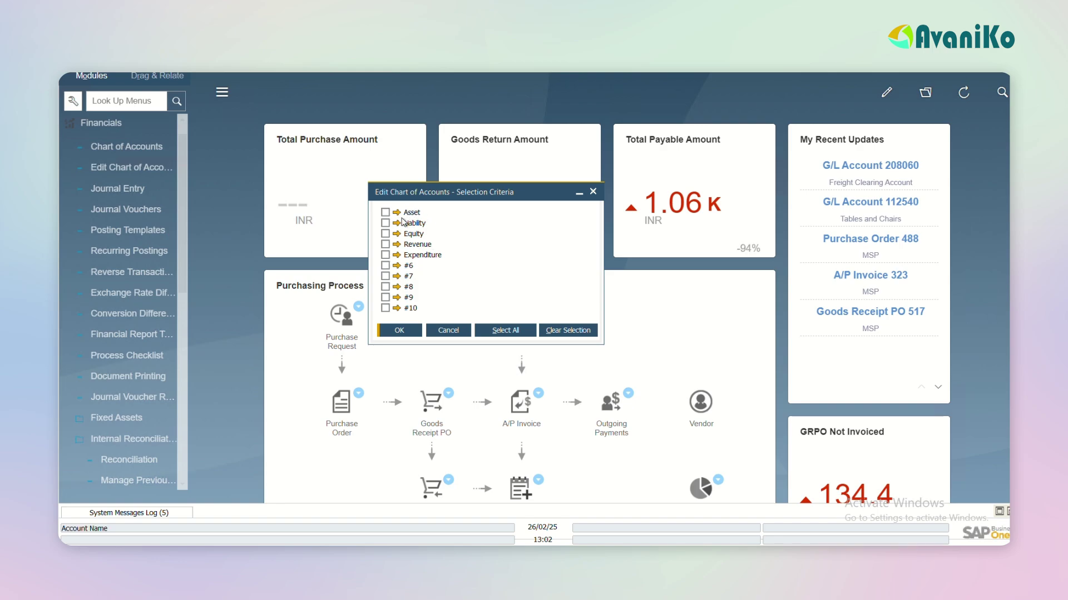
left_click(384, 213)
left_click(385, 223)
left_click(398, 331)
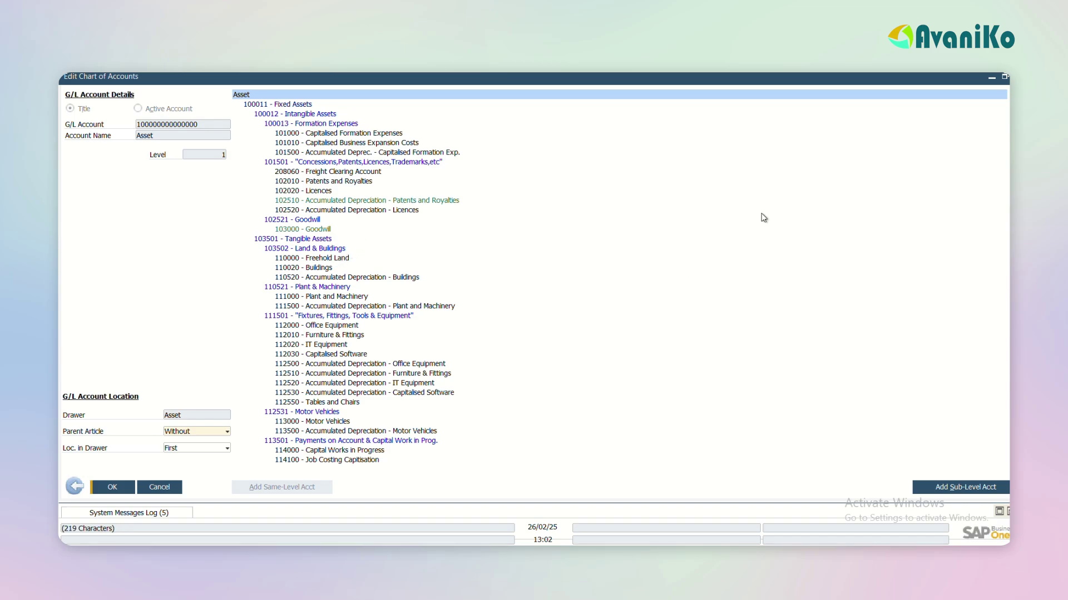
Move the 208060 Freight Clearing Account from the Asset drawer to the Liability drawer.
left_click(352, 172)
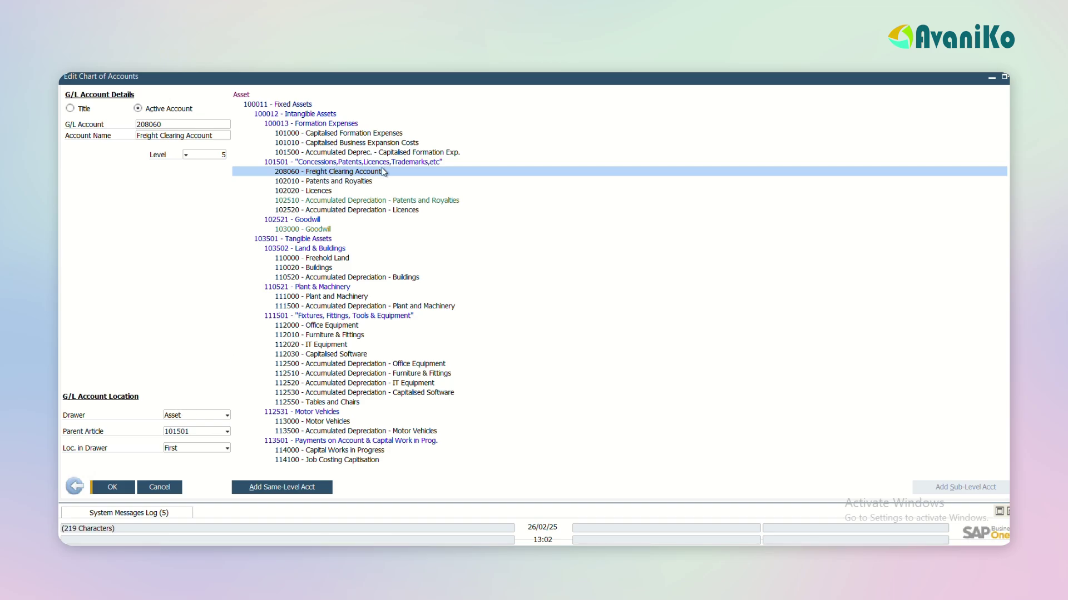
left_click(195, 414)
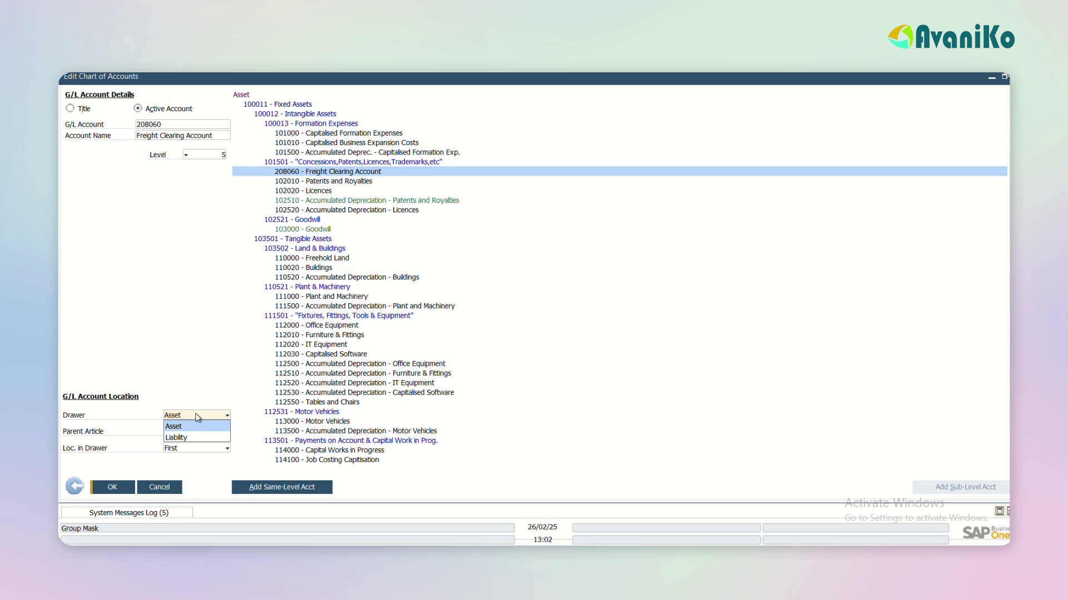
left_click(183, 427)
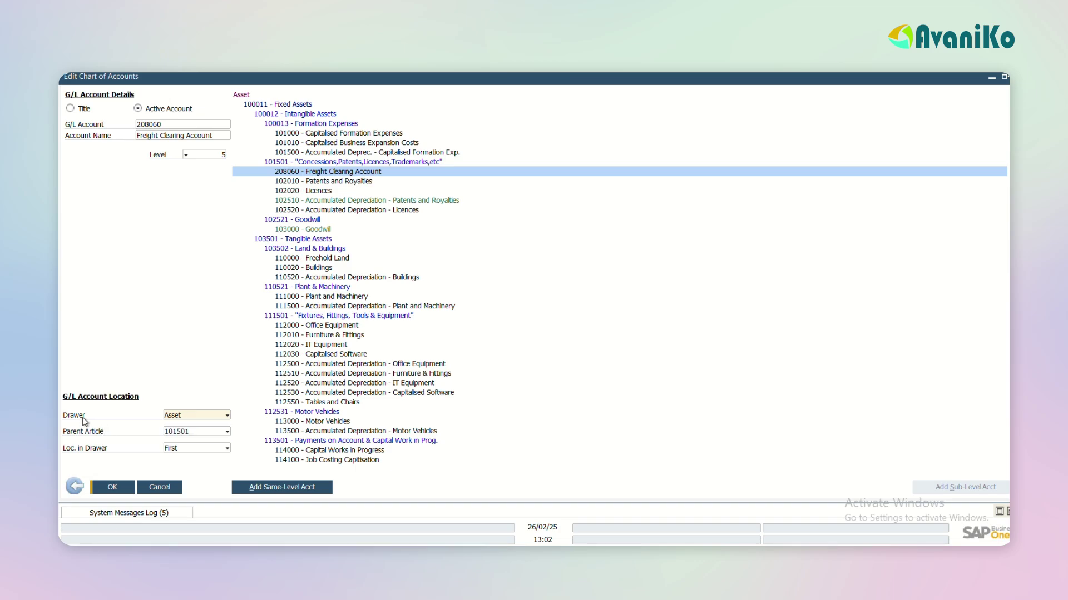
left_click(191, 417)
left_click(190, 437)
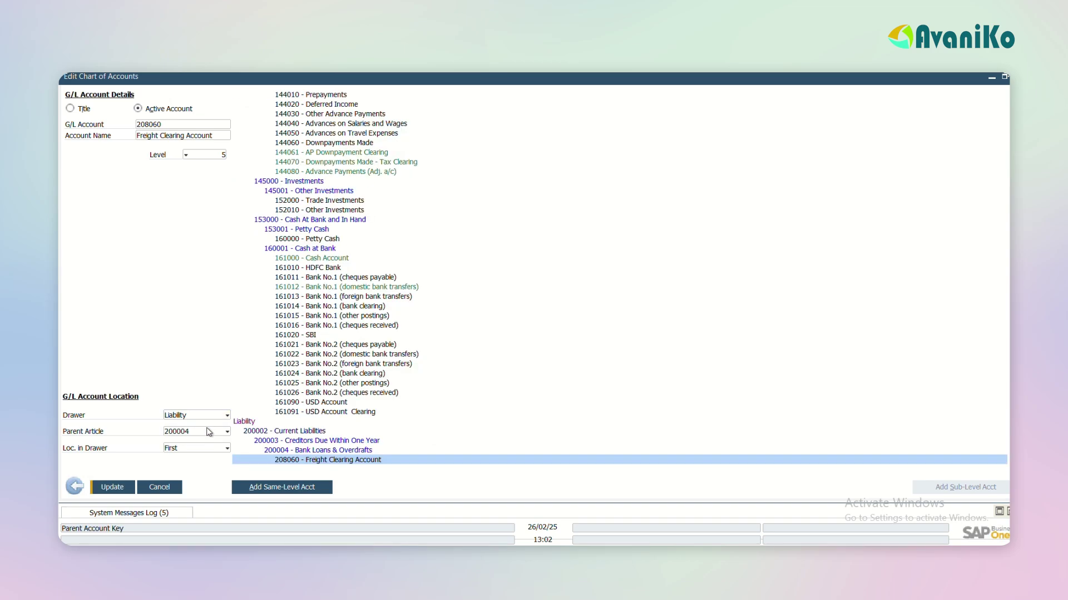
Place the Freight Clearing Account under parent article 201021, located after 202061, and save the update.
left_click(209, 428)
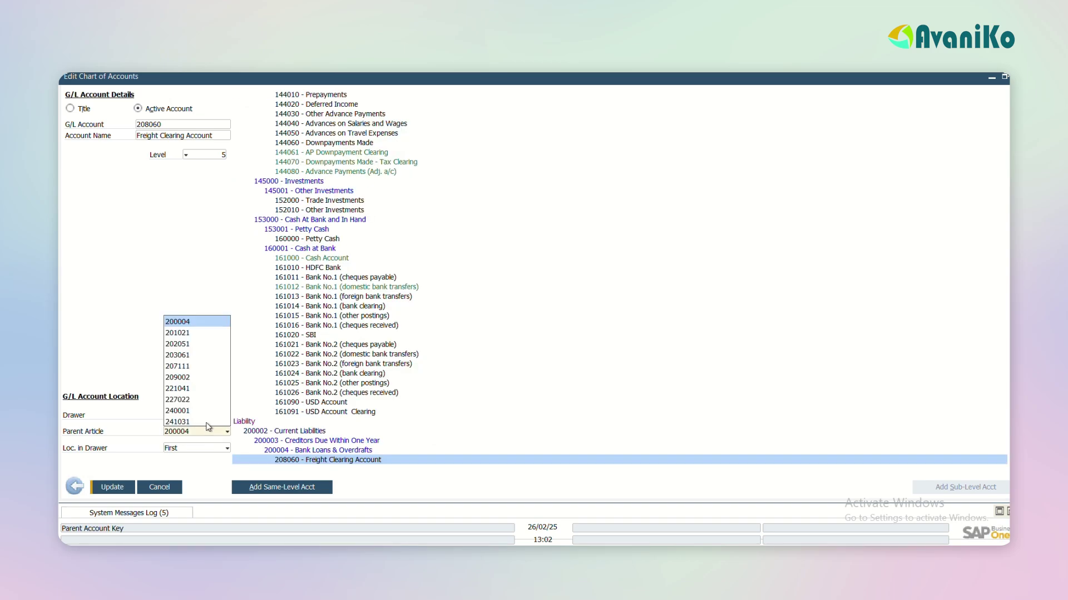
left_click(186, 333)
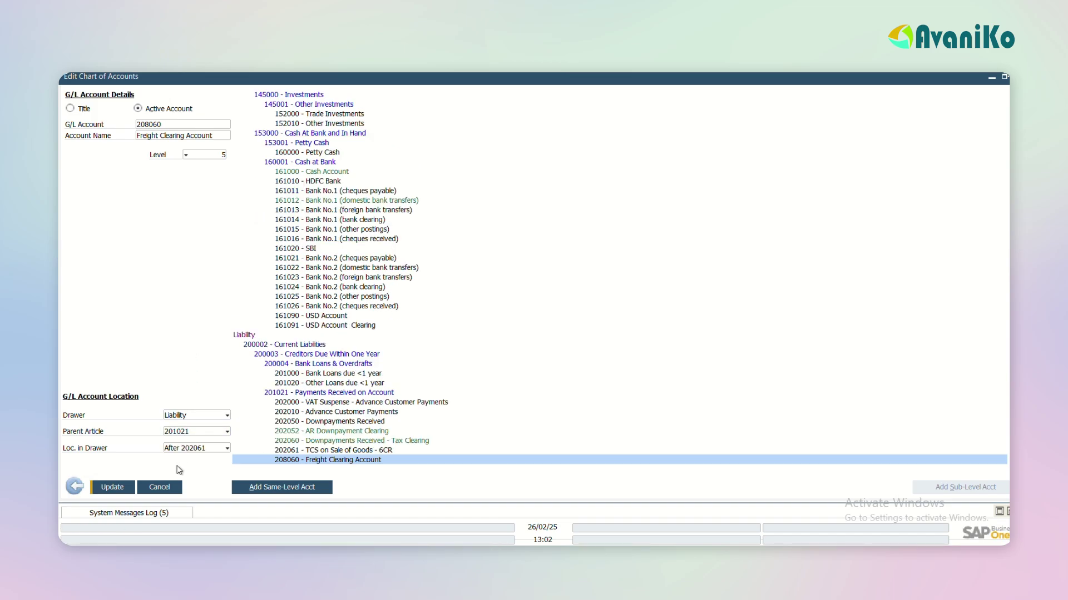
left_click(188, 448)
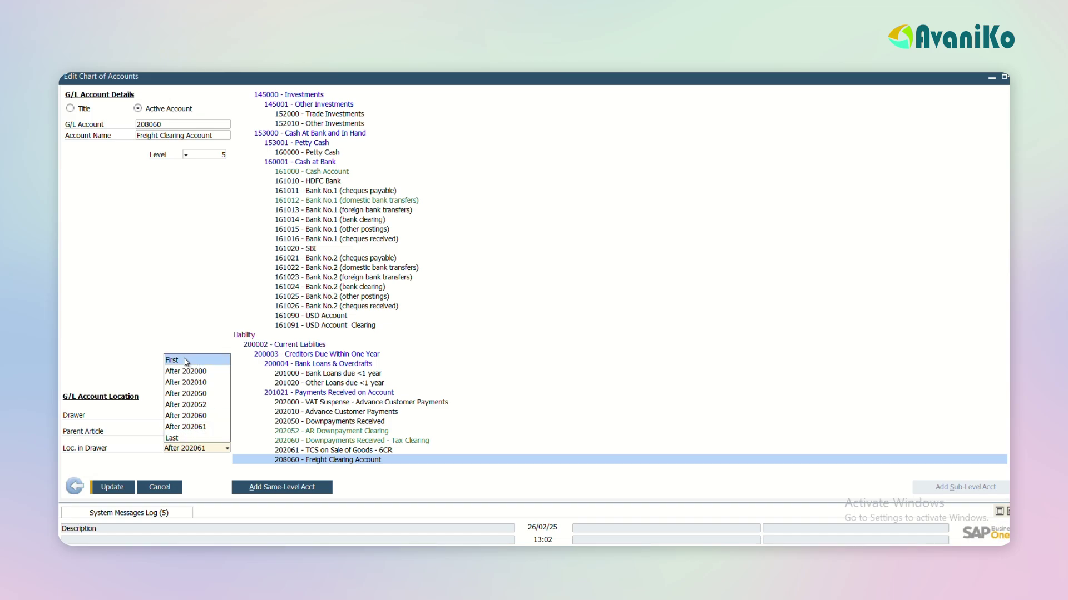
left_click(189, 427)
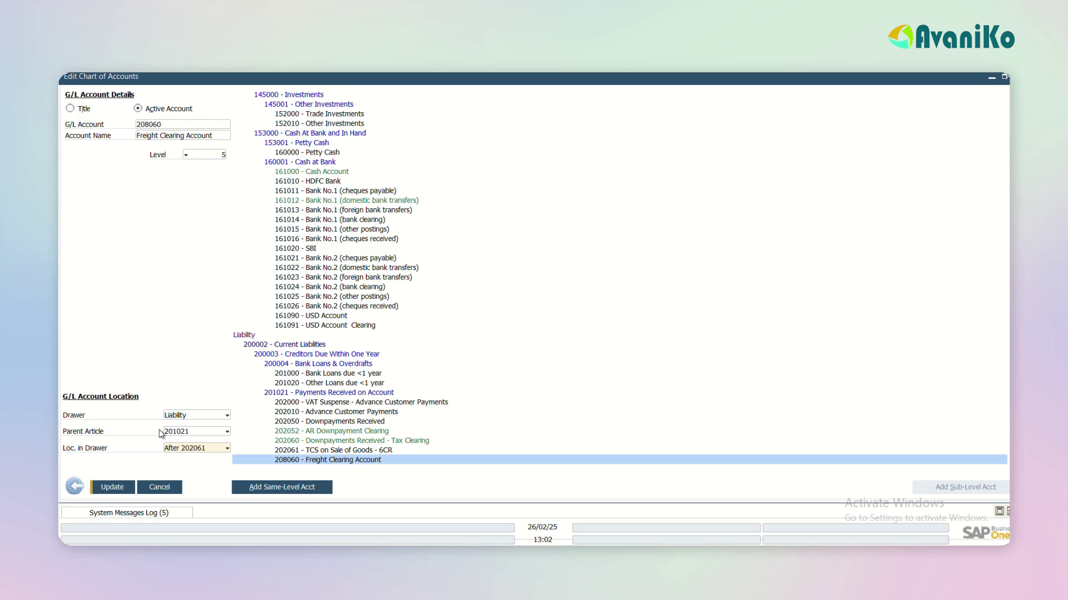
left_click(110, 492)
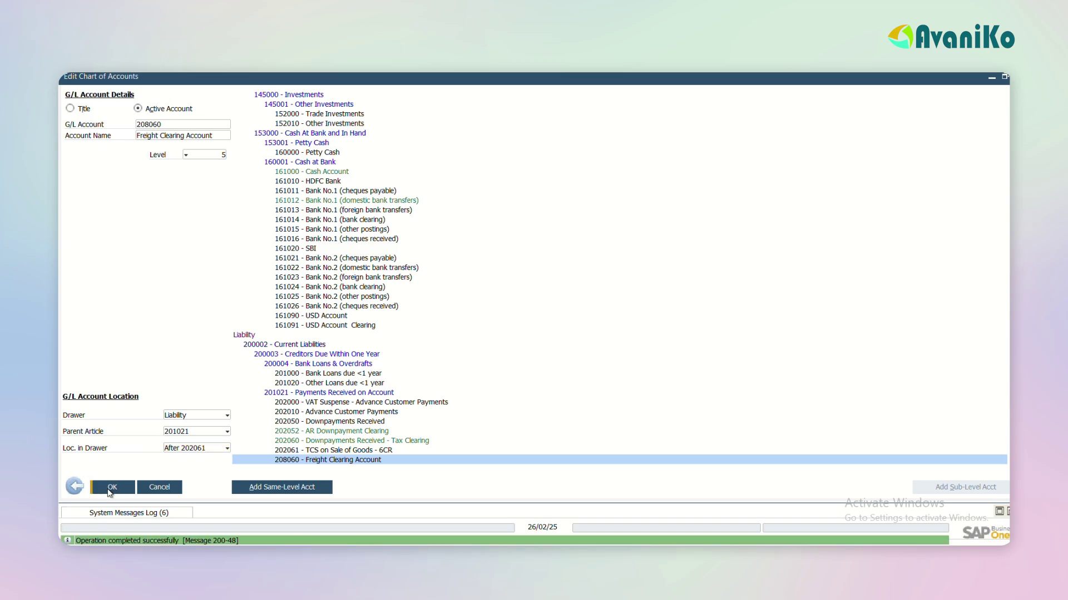
Close Edit Chart of Accounts with its selection criteria, and open the G/L internal reconciliation selection criteria.
right_click(339, 463)
mouse_move(381, 511)
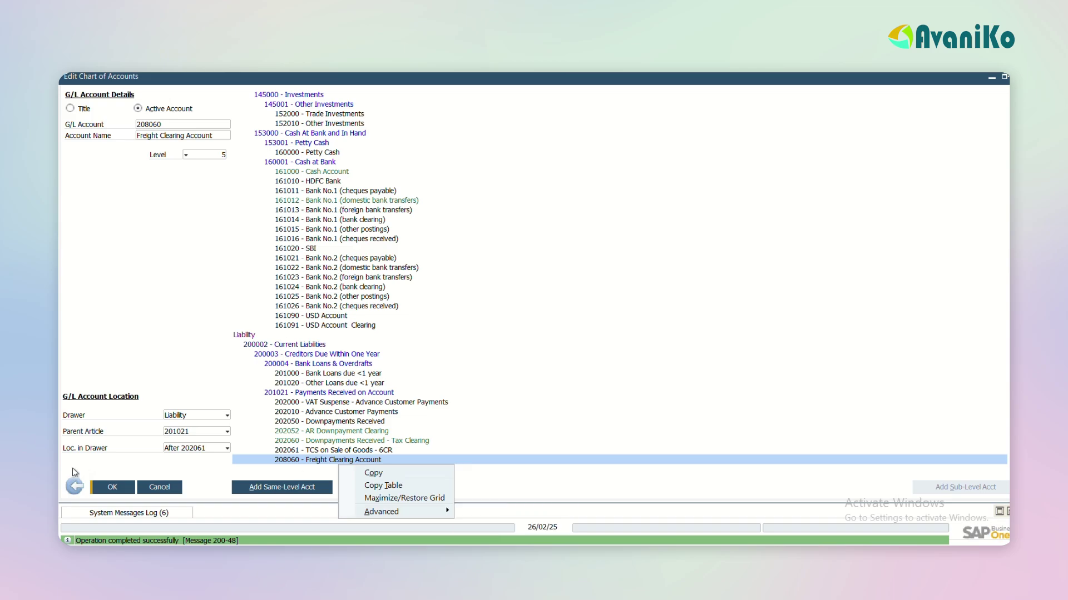
left_click(76, 493)
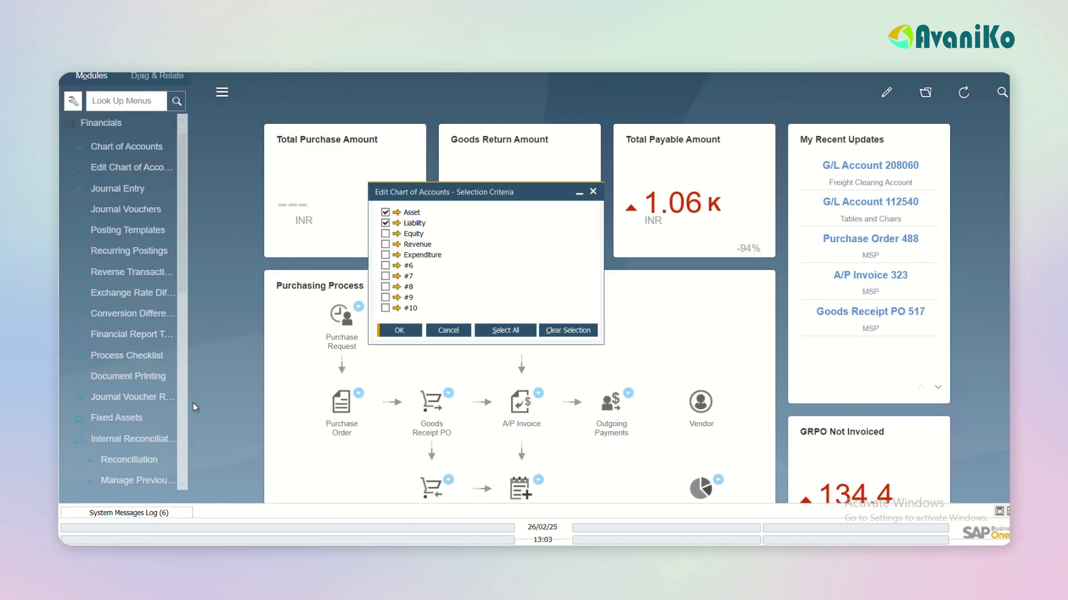
left_click(592, 194)
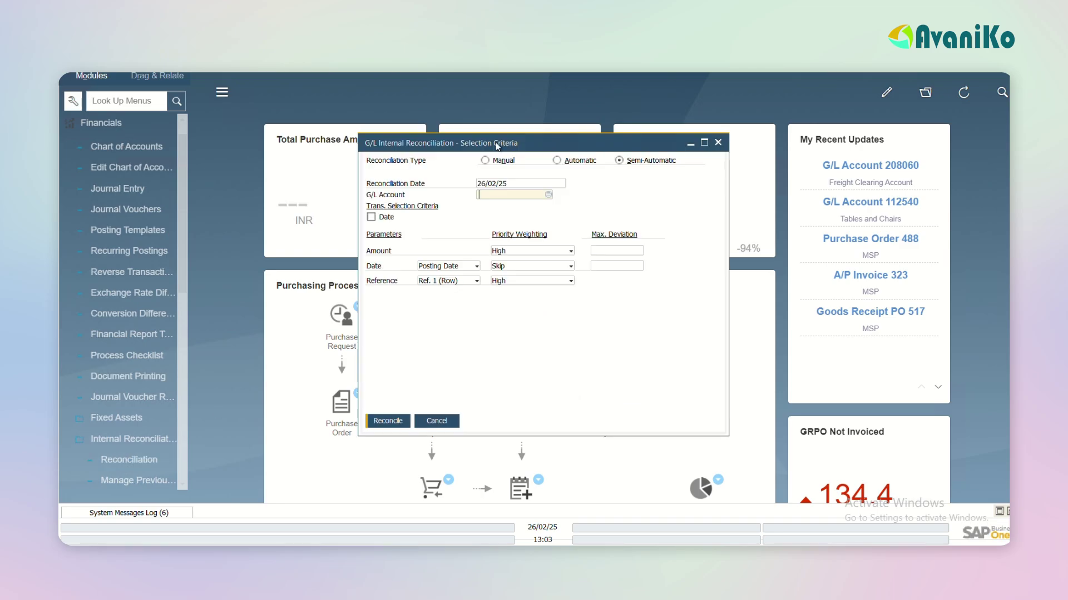
Start a manual reconciliation for G/L account 113504 NBV during Asset Retirement and display its transactions.
left_click(485, 161)
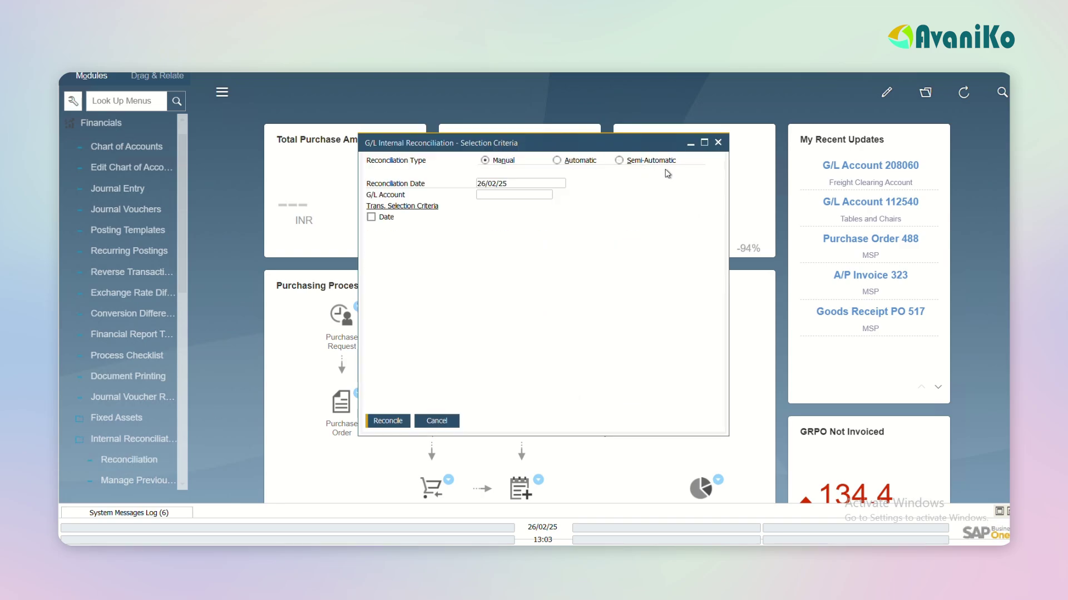
left_click(495, 195)
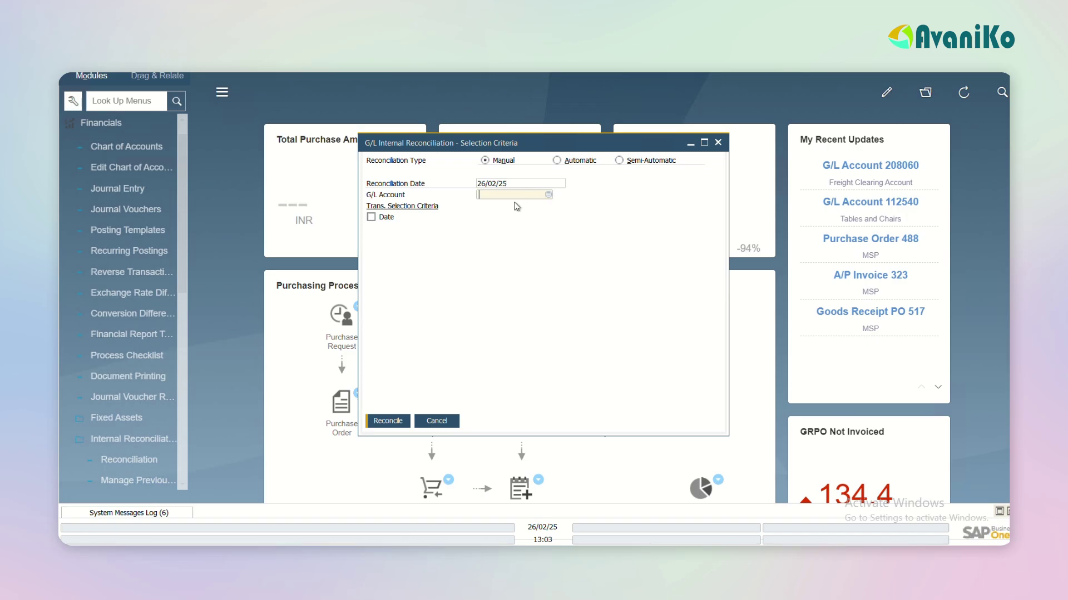
key("Tab")
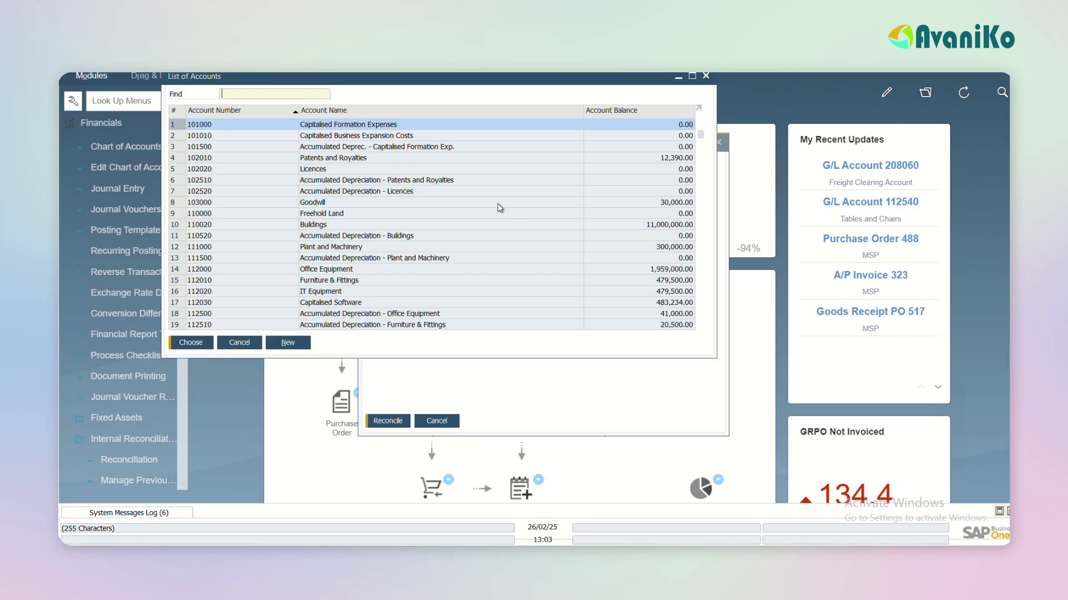
left_click(698, 236)
left_click(634, 204)
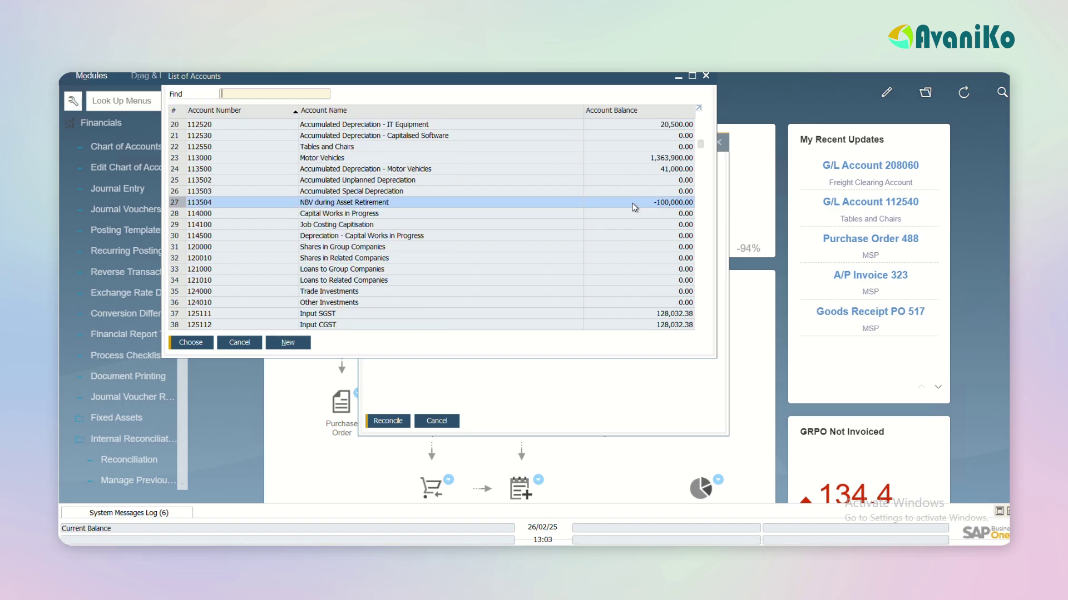
double_click(634, 207)
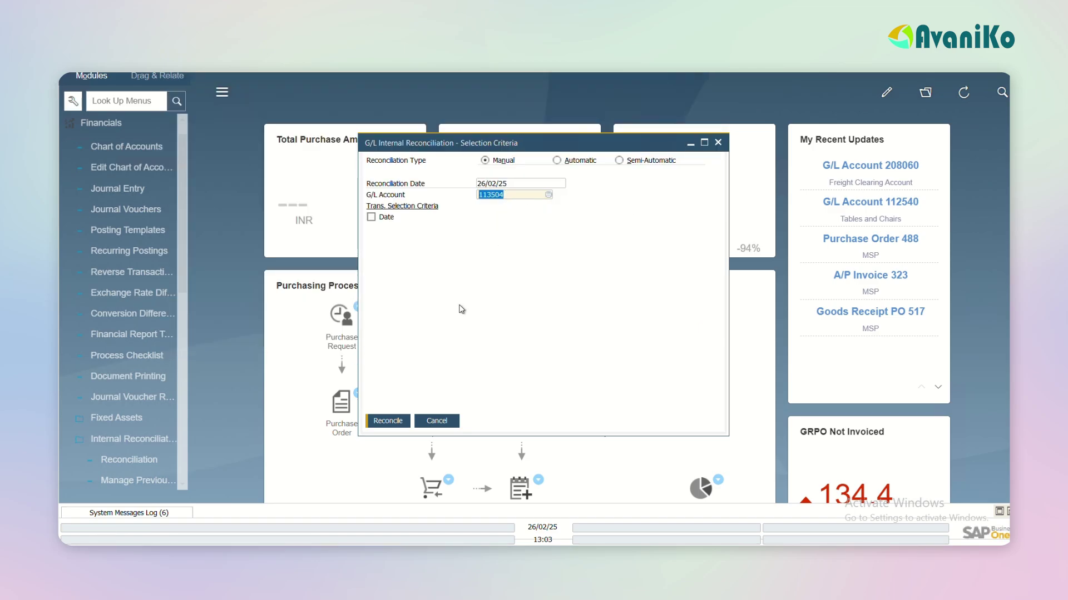
left_click(388, 421)
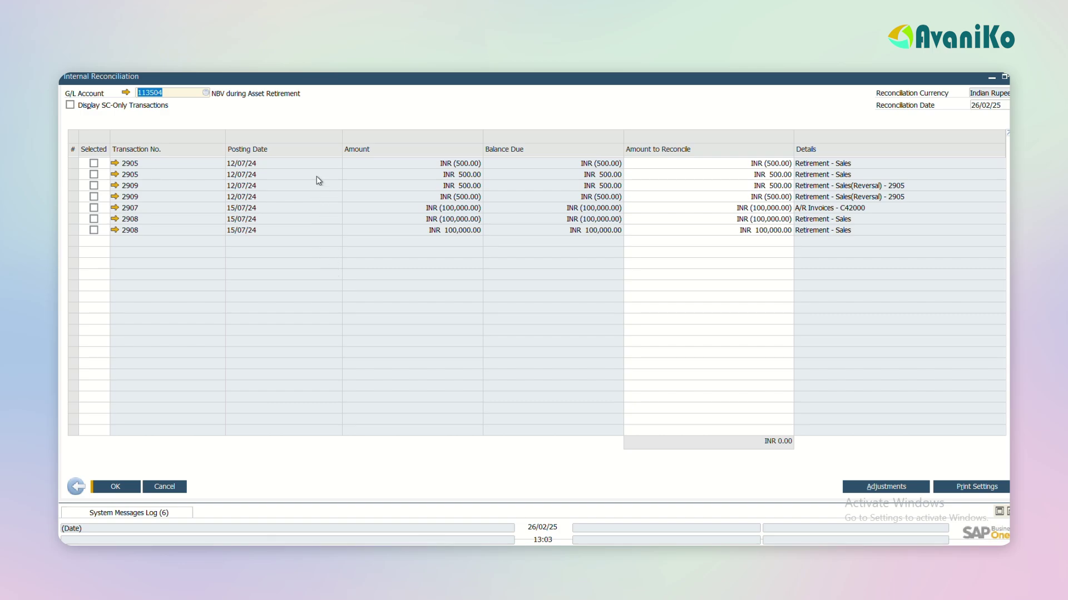
Reconcile the two 2905 Retirement - Sales transactions with each other, confirm, and return to the selection criteria.
left_click(94, 163)
left_click(94, 174)
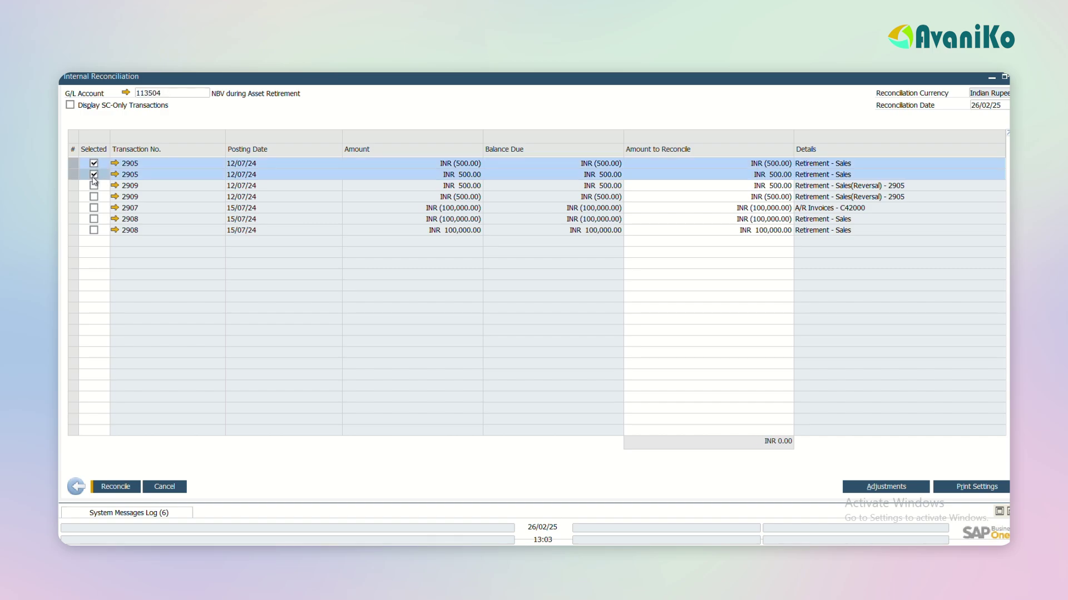
left_click(94, 175)
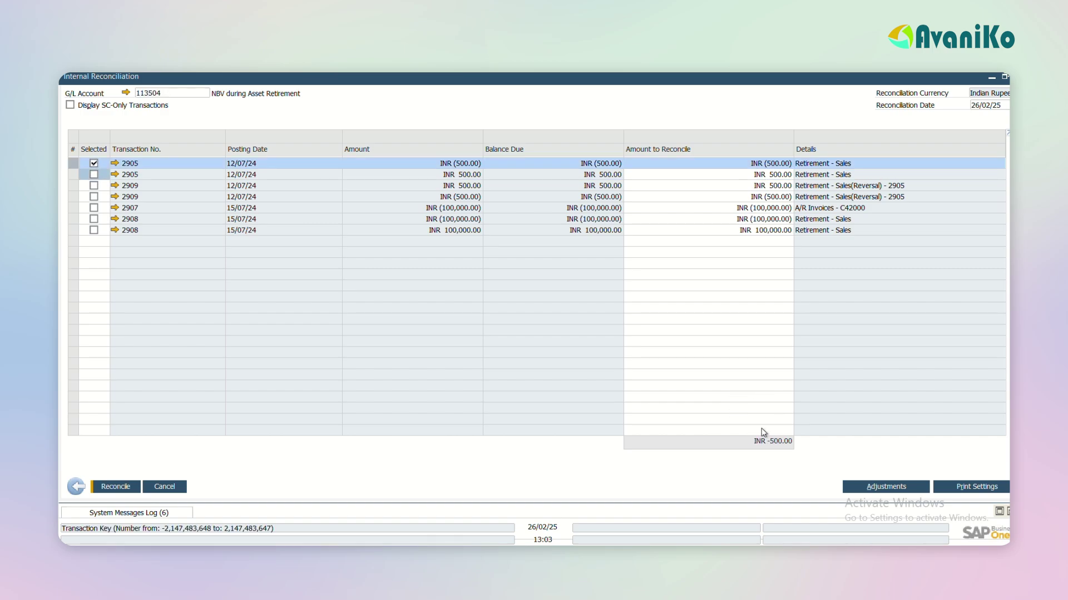
left_click(94, 175)
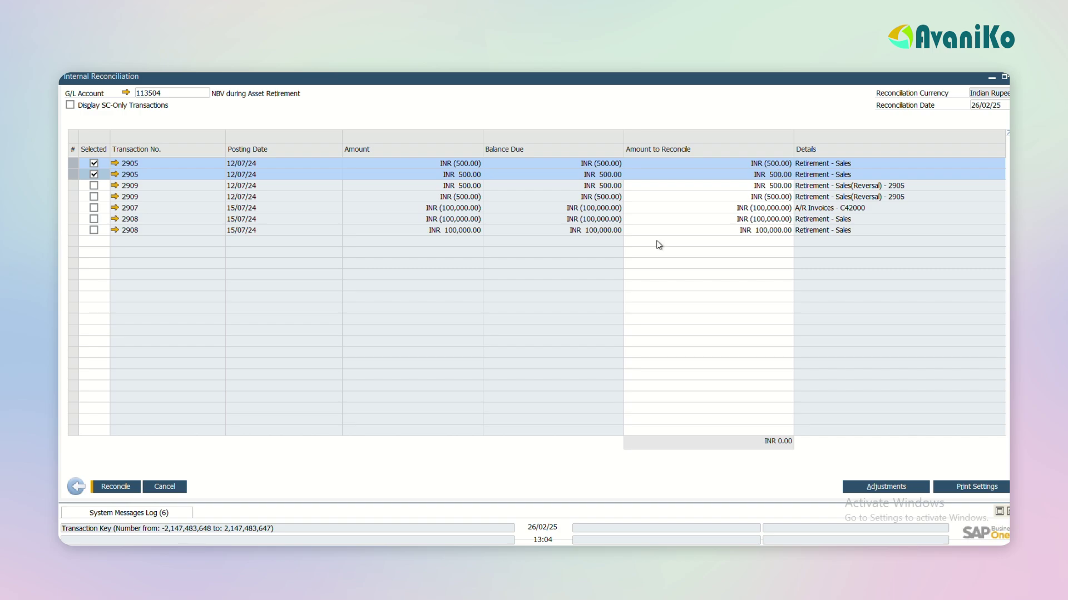
left_click(117, 487)
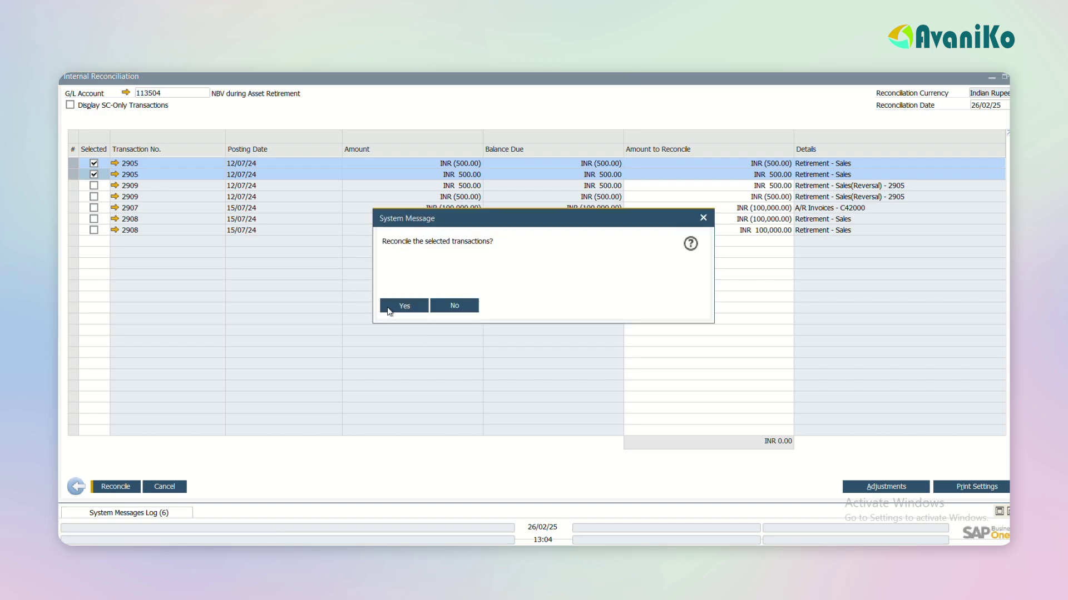
left_click(403, 305)
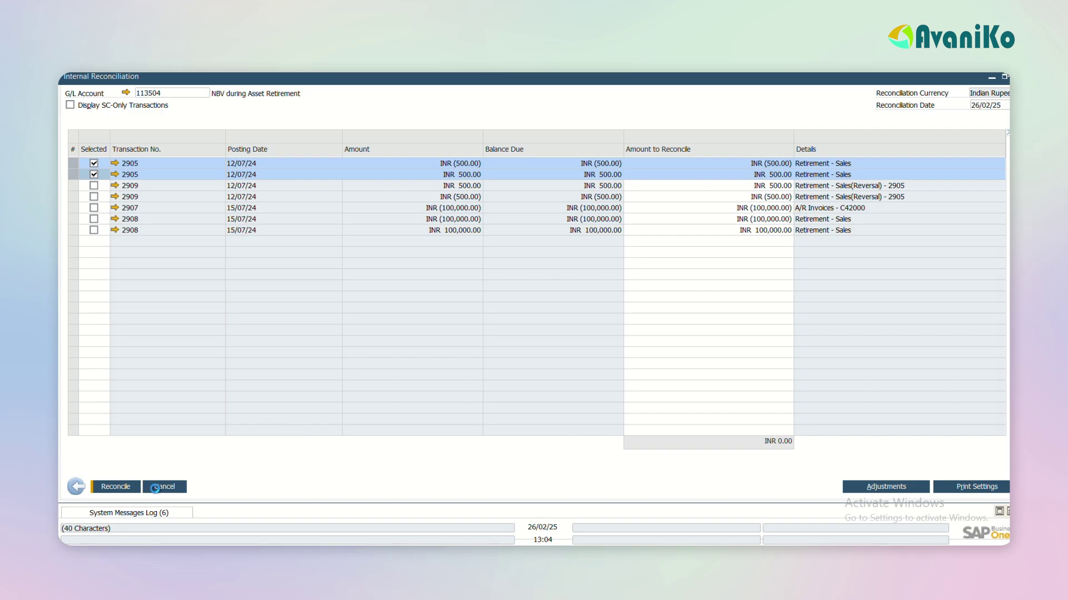
left_click(80, 489)
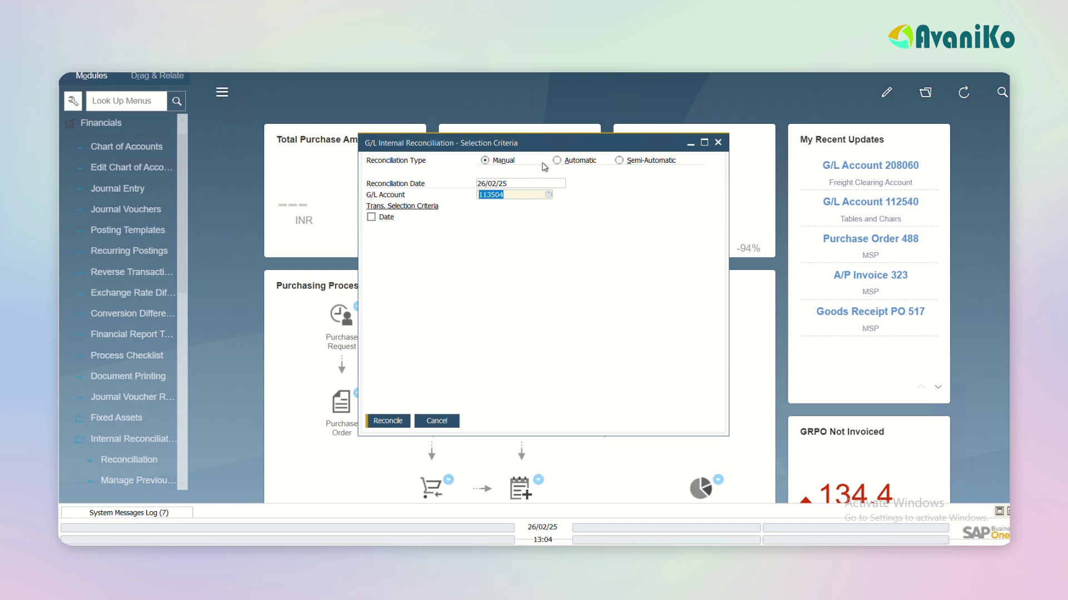
Switch the reconciliation type to Automatic and examine the Matching Rule 1 options and the Reconciliation Difference field.
left_click(557, 161)
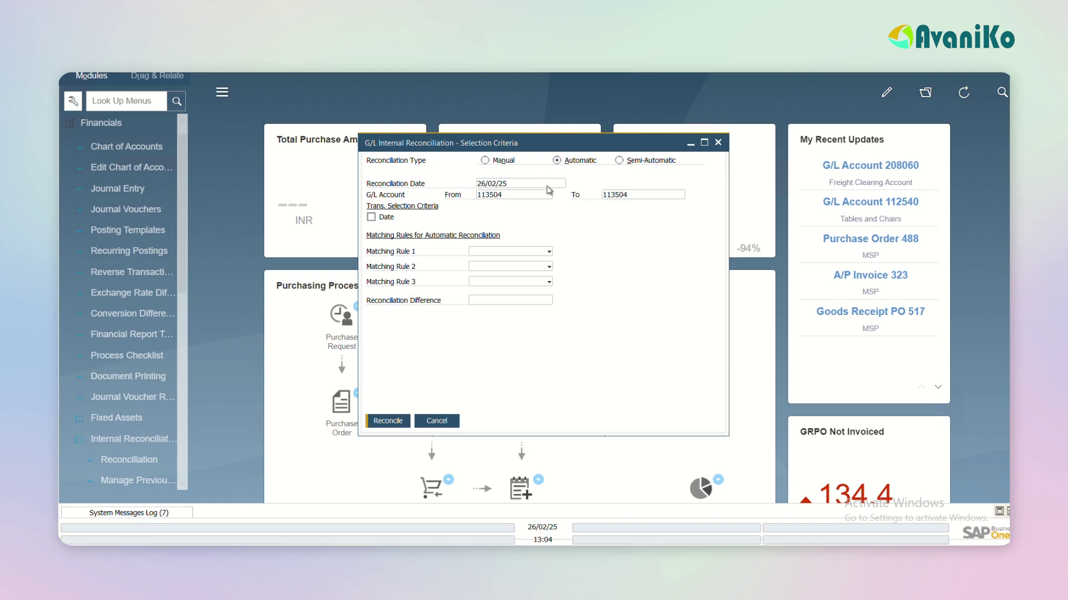
double_click(502, 195)
left_click(506, 250)
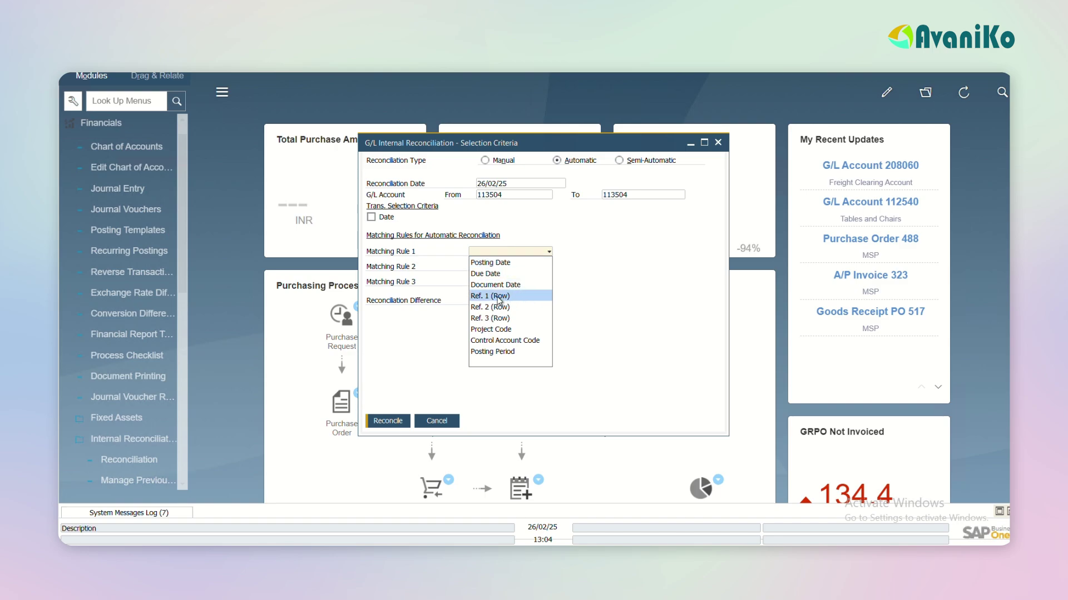
left_click(616, 278)
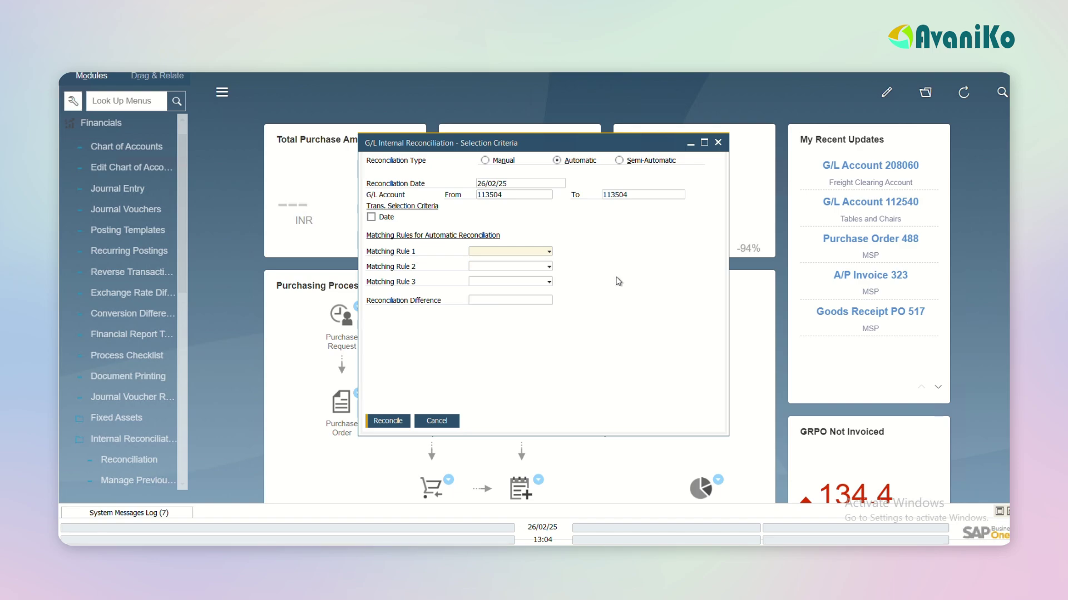
left_click(514, 301)
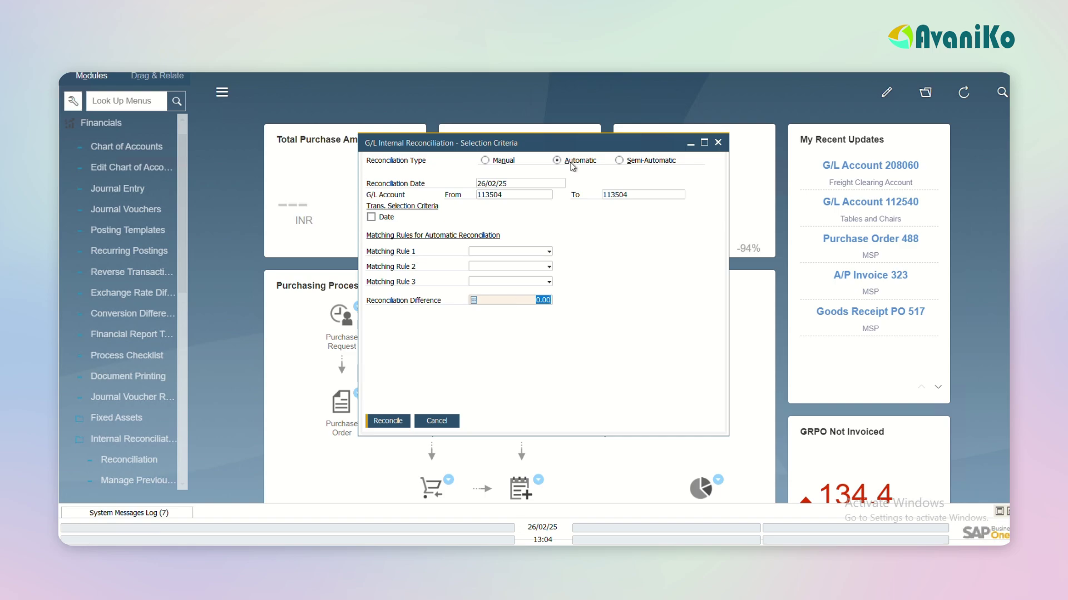
Switch the reconciliation type to Semi-Automatic and review the priority weighting options for Amount and Date.
left_click(619, 161)
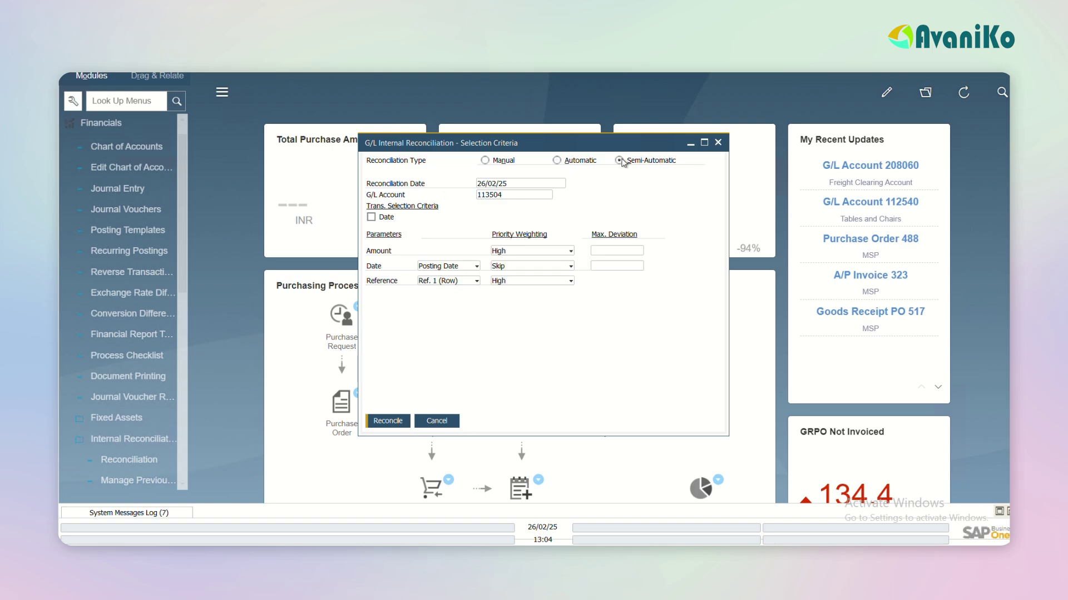
left_click(545, 251)
left_click(545, 251)
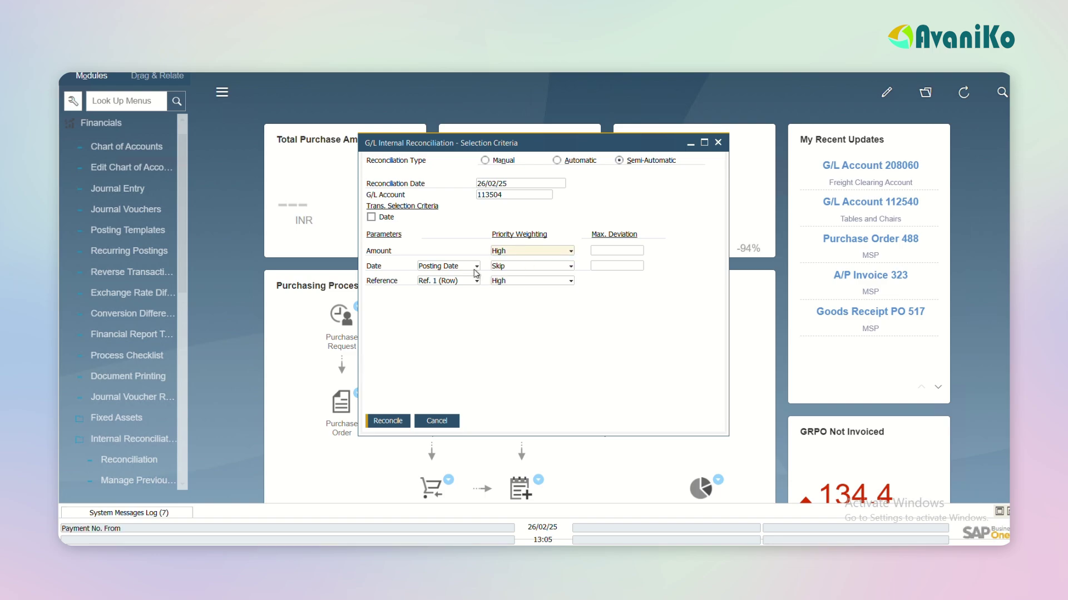
left_click(539, 266)
left_click(630, 346)
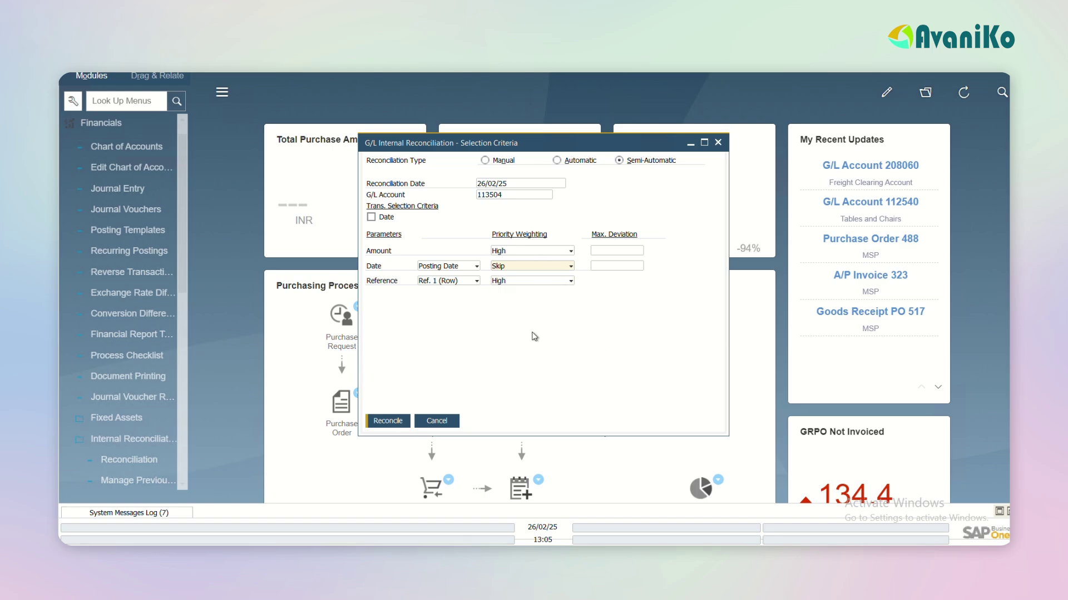